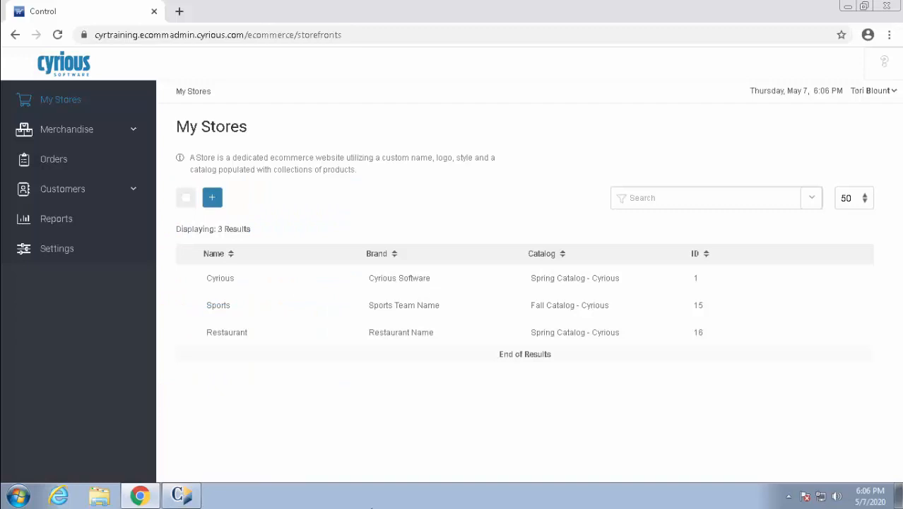
Expand Merchandise and show the Add-Ons list of 12 add-ons
left_click(71, 130)
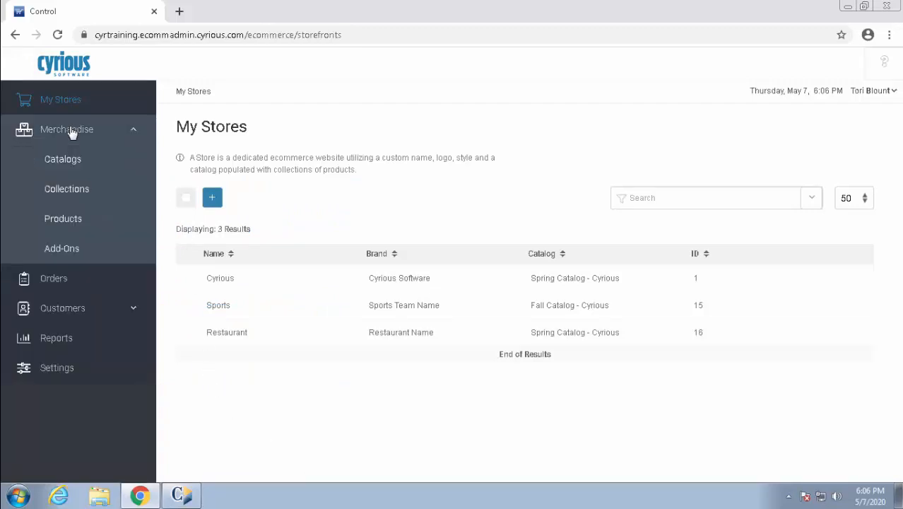
left_click(64, 255)
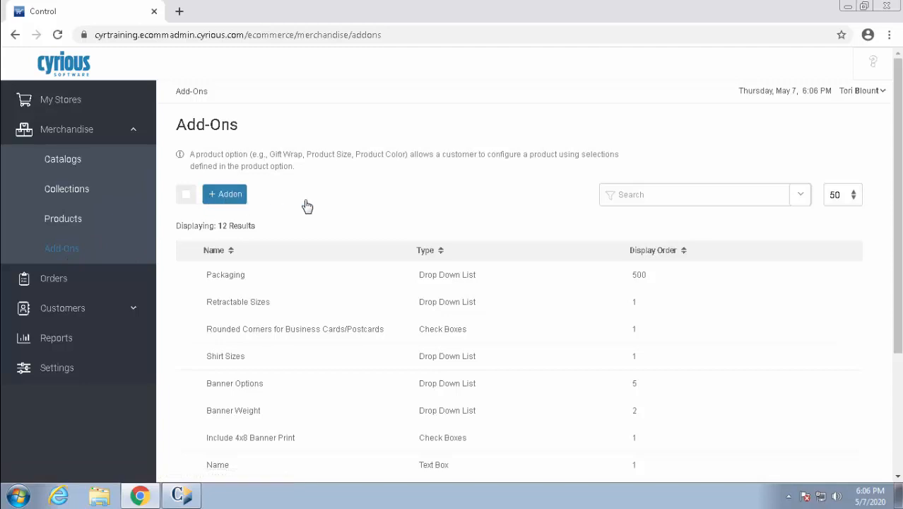
left_click(800, 198)
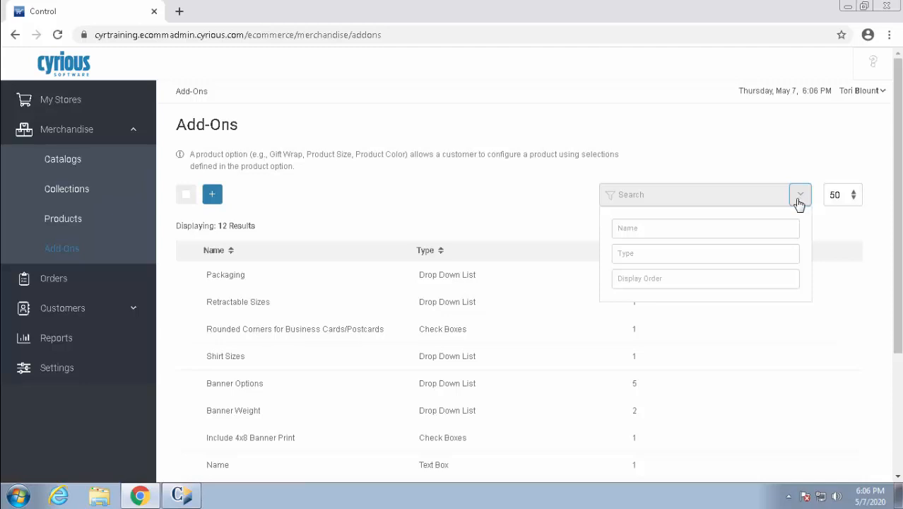
left_click(801, 200)
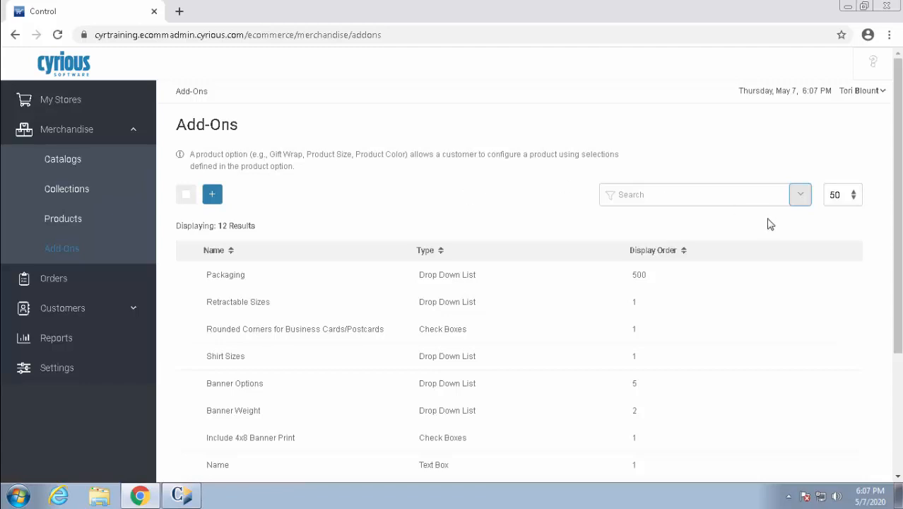
left_click(852, 280)
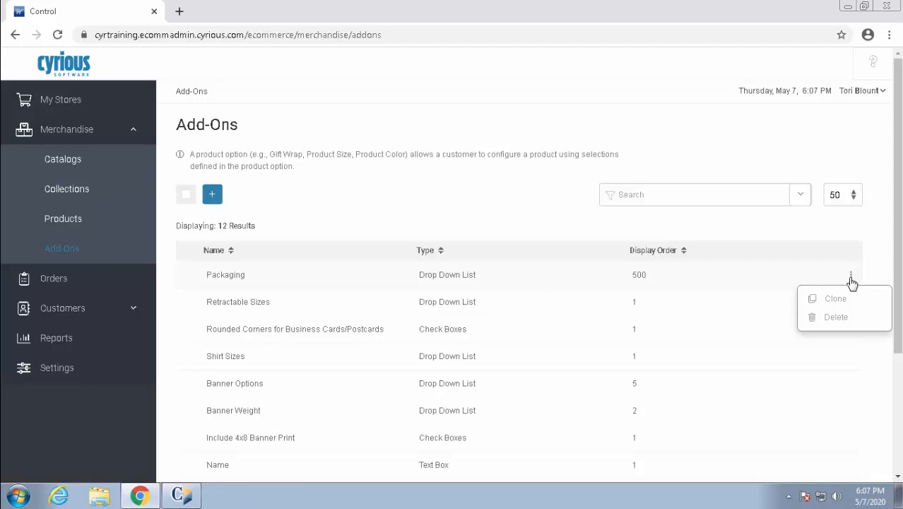
Open the Packaging add-on's details and read the help tips beside its fields
left_click(295, 280)
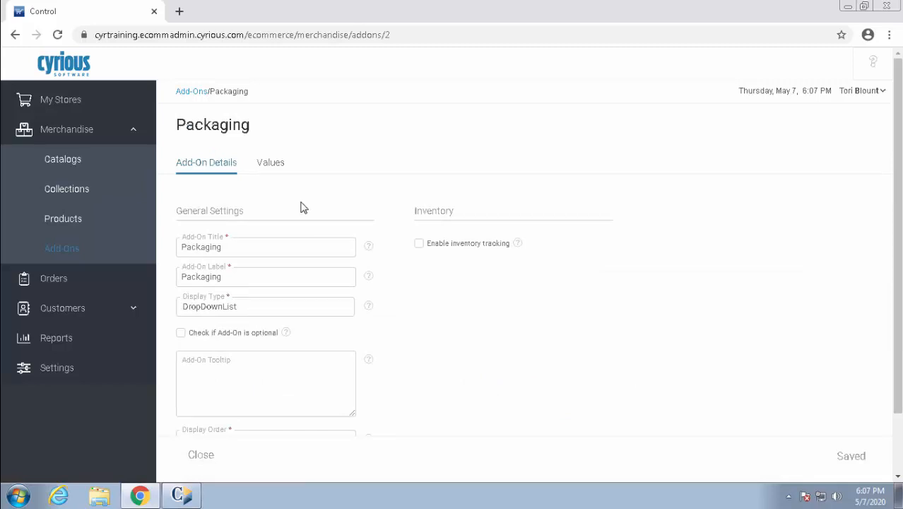
mouse_move(370, 249)
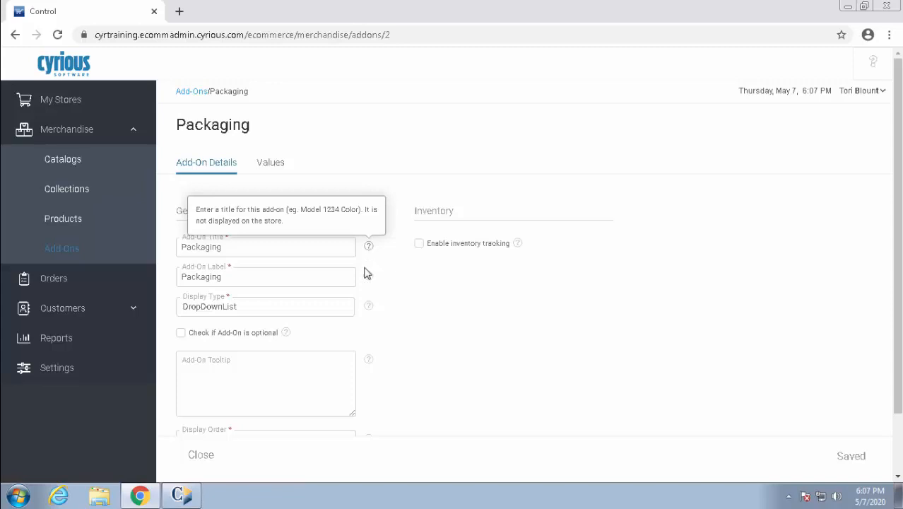
mouse_move(369, 282)
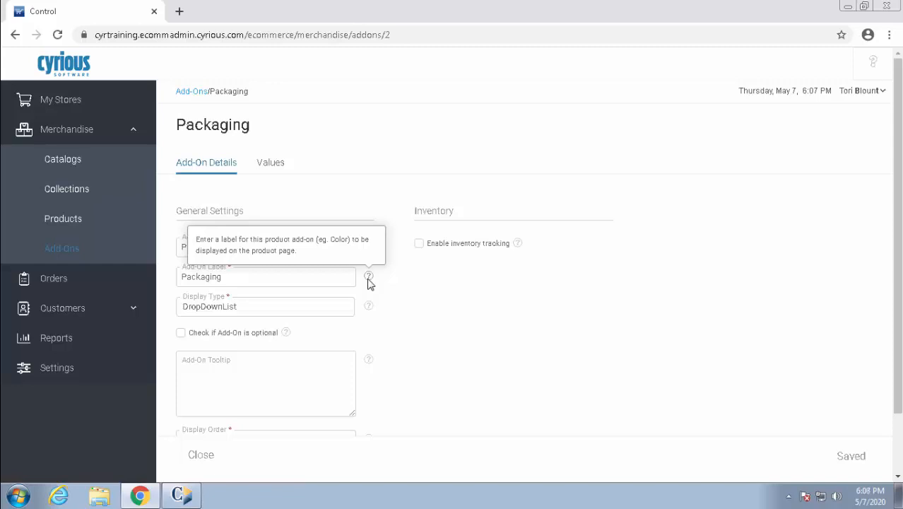
left_click(345, 313)
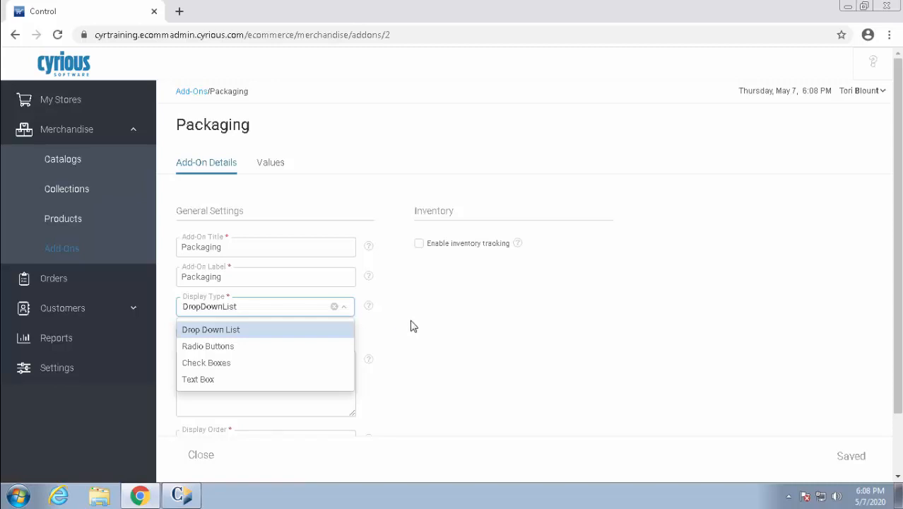
left_click(348, 308)
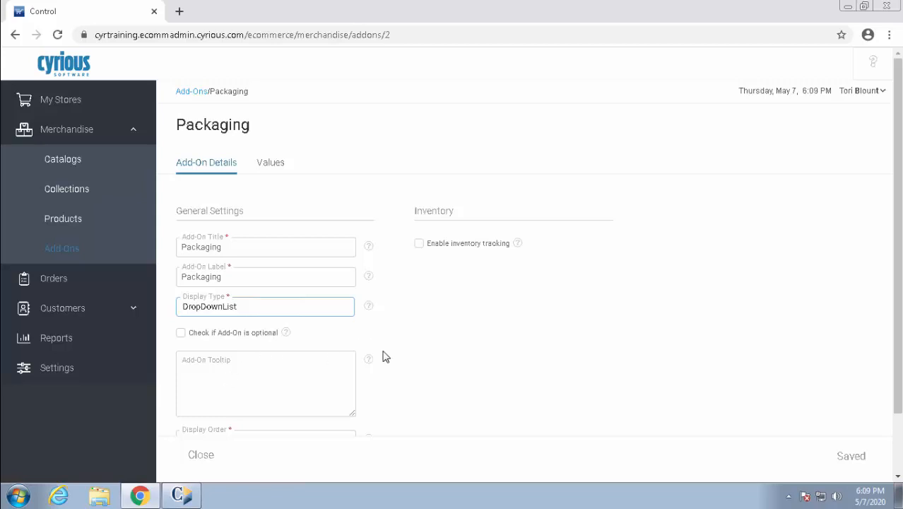
Check Display Order, then toggle Packaging's inventory tracking on and back off
scroll(386, 357, "down", 2)
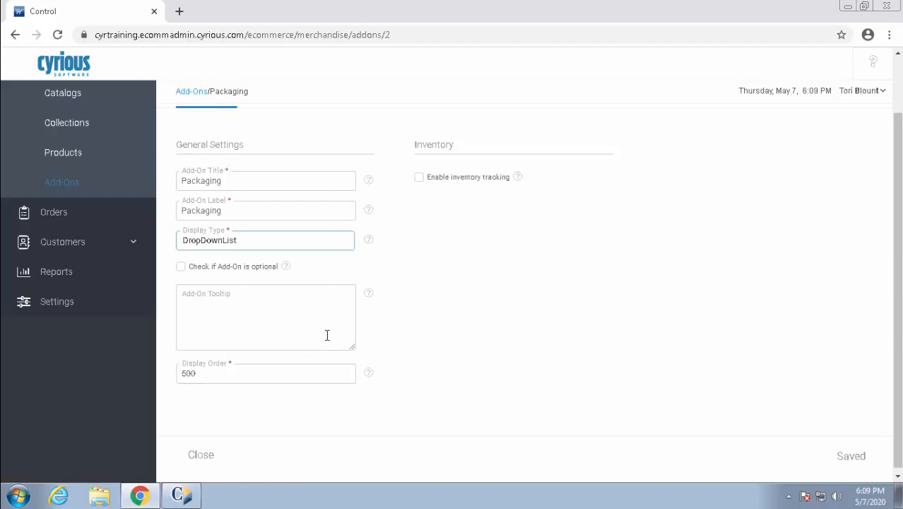
scroll(397, 232, "up", 1)
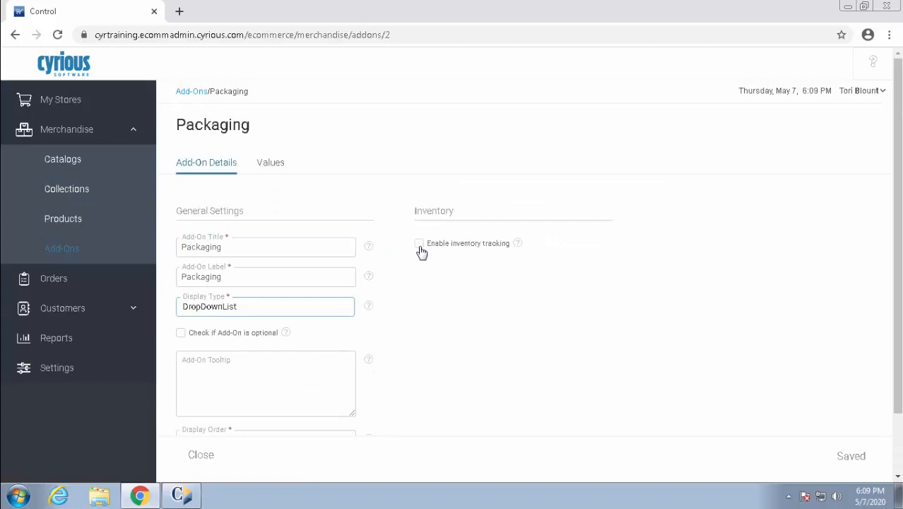
left_click(420, 244)
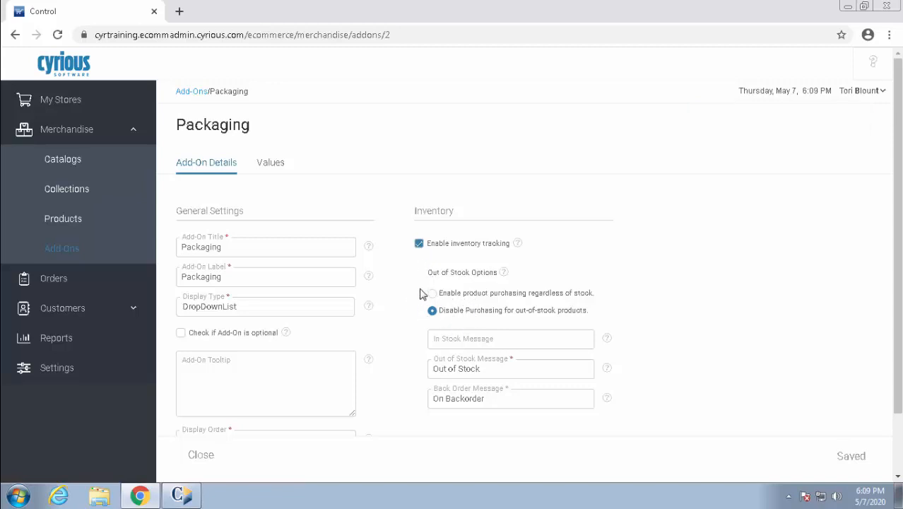
left_click(418, 245)
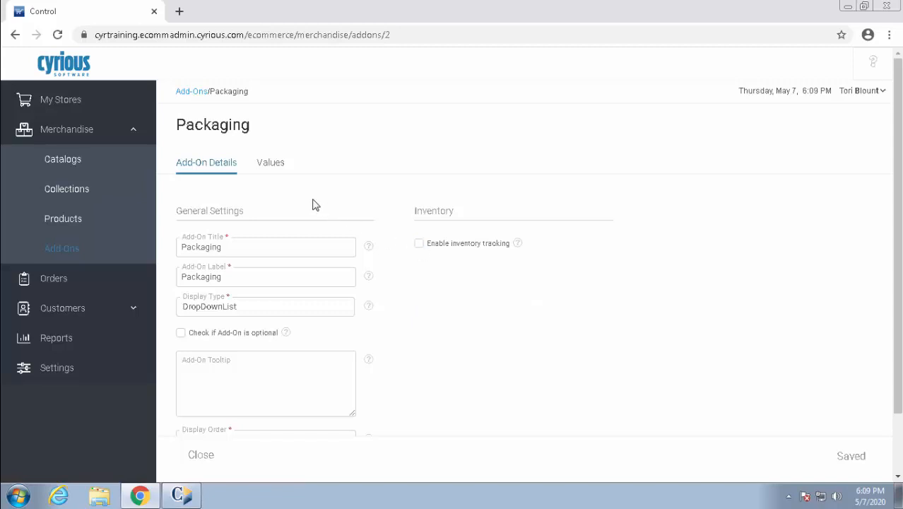
List Packaging's values (Gift Basket $5.00, Paper Bag, Plastic Bag) and show Gift Basket's actions
left_click(275, 168)
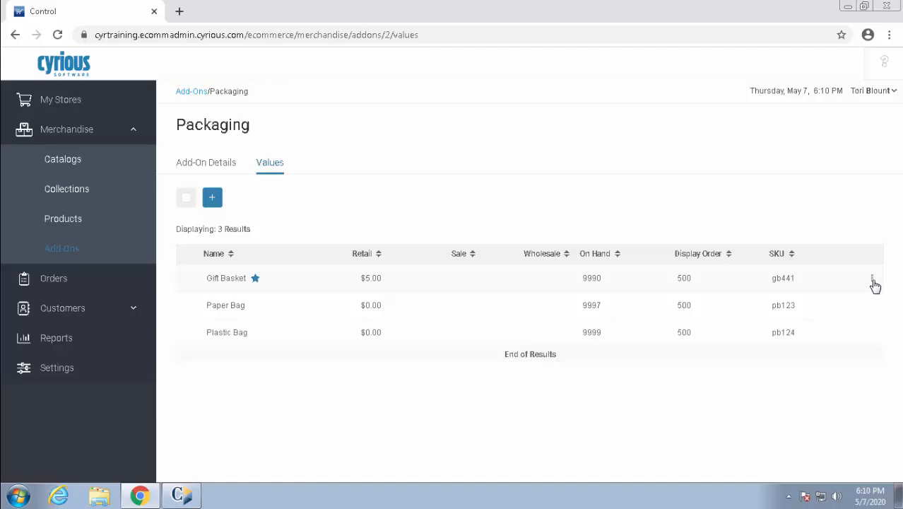
left_click(873, 281)
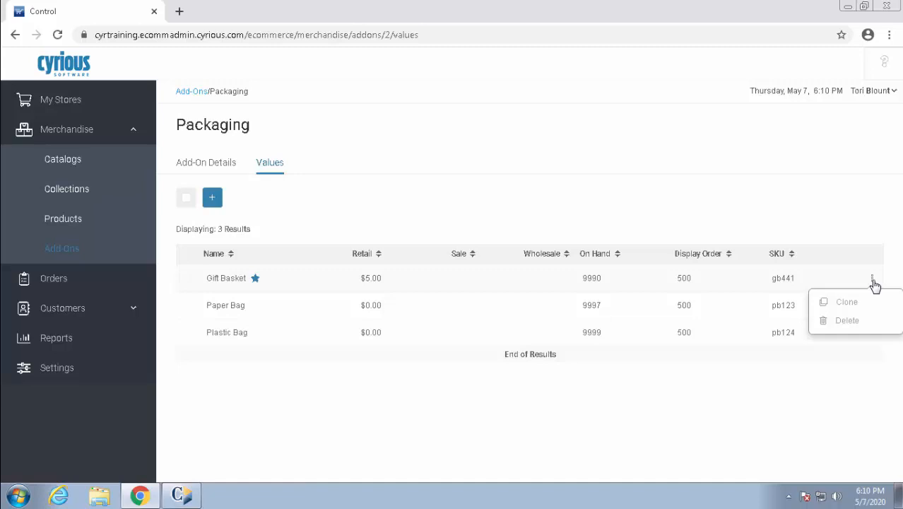
Review the Gift Basket value's editor and cancel without saving changes
left_click(238, 284)
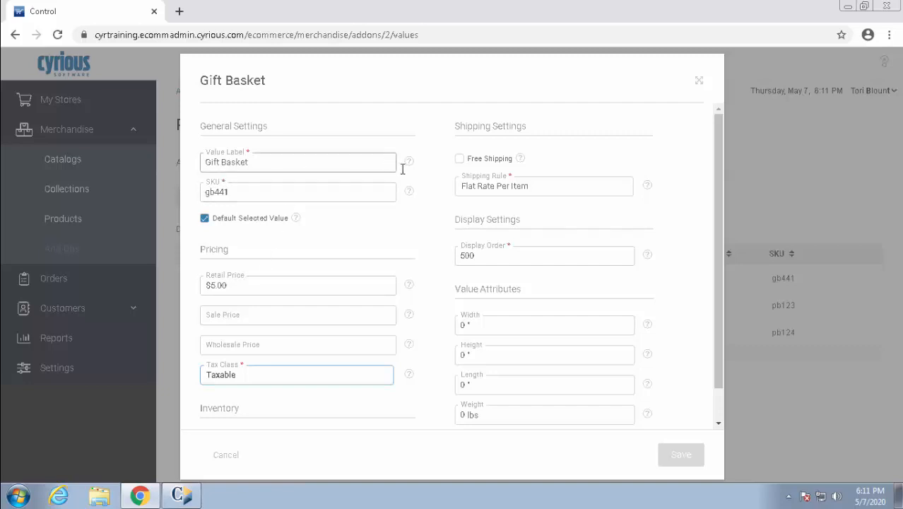
mouse_move(412, 163)
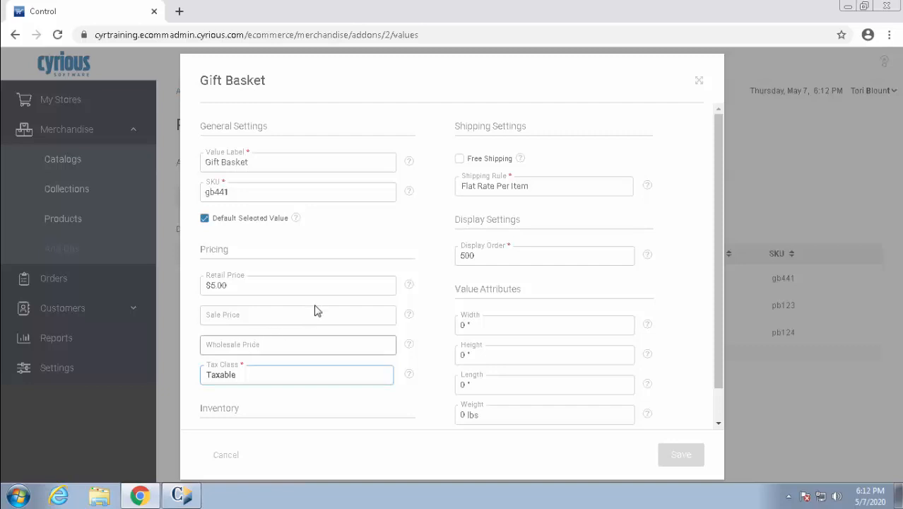
scroll(381, 256, "down", 1)
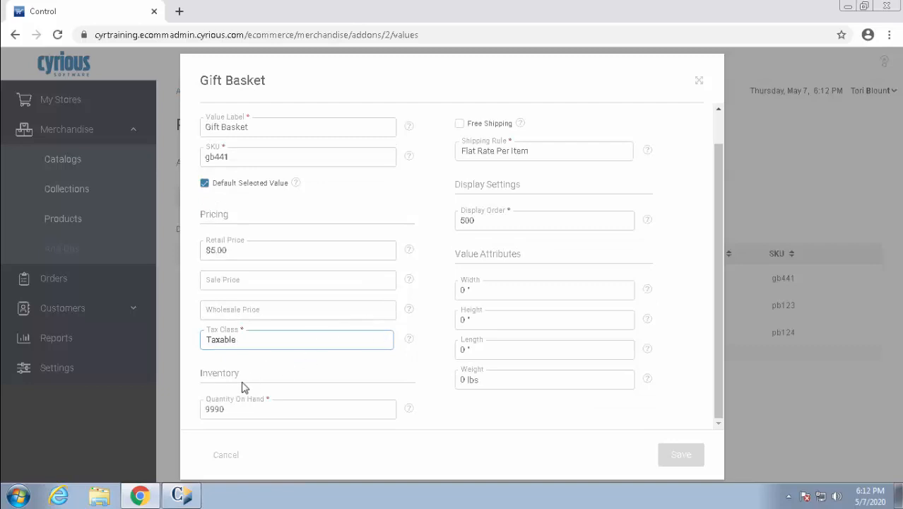
scroll(413, 224, "up", 1)
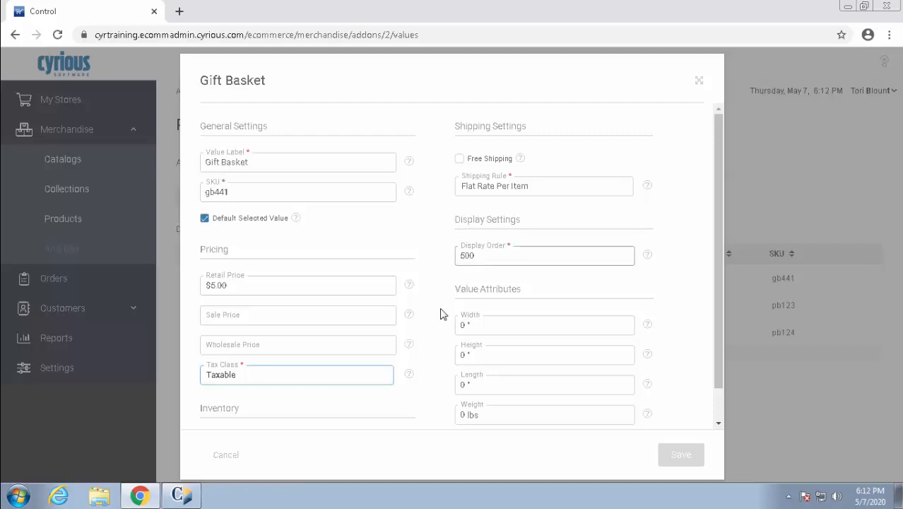
scroll(439, 315, "down", 1)
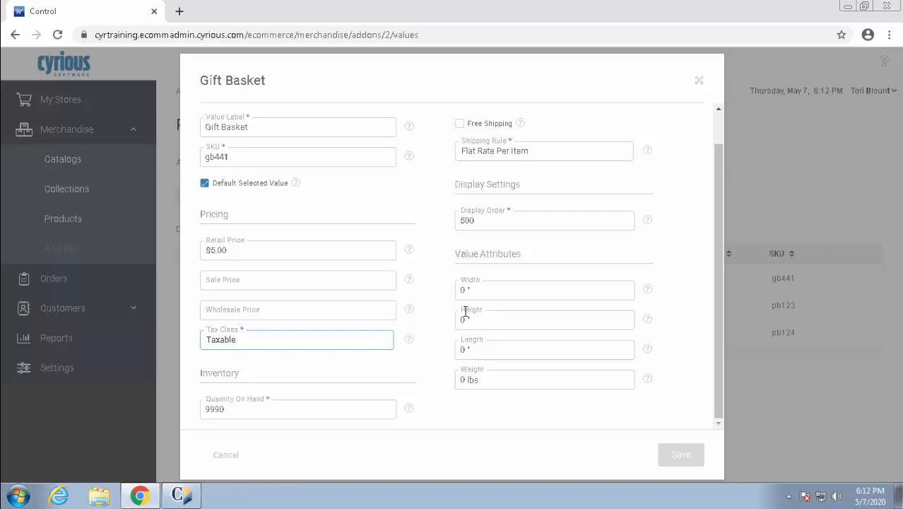
left_click(232, 462)
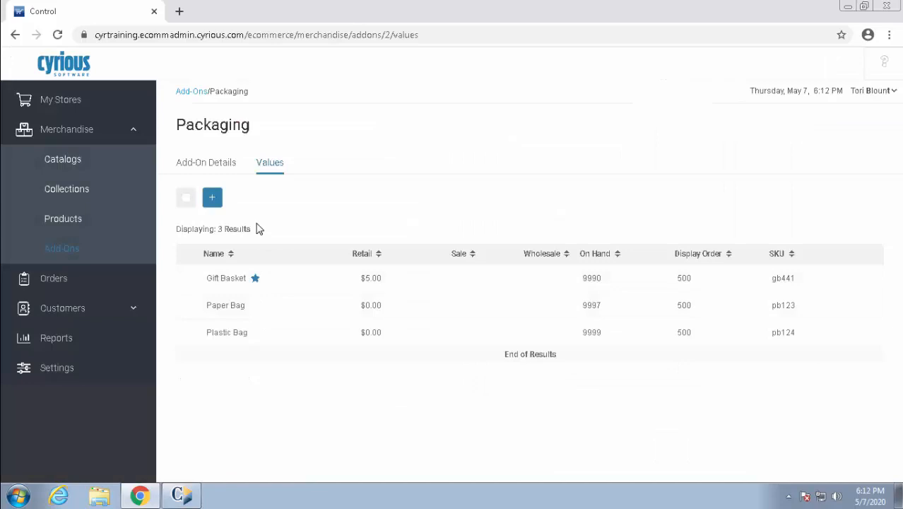
Inspect Installation Kit and its Include Installation Kit value, then return to Add-Ons
left_click(190, 92)
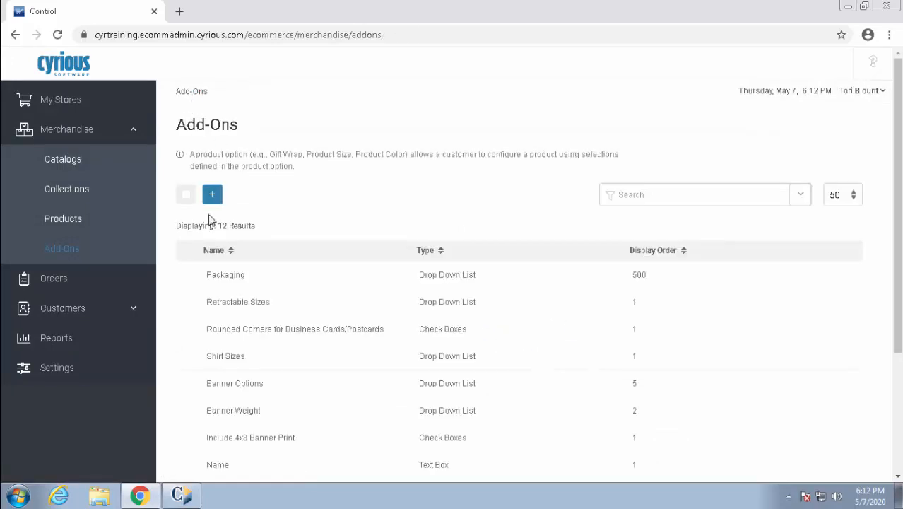
scroll(281, 364, "down", 1)
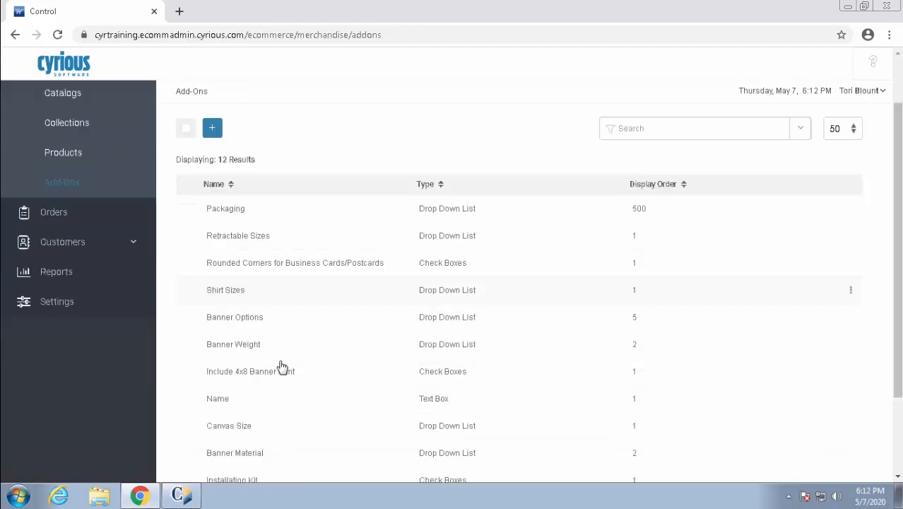
scroll(284, 375, "down", 1)
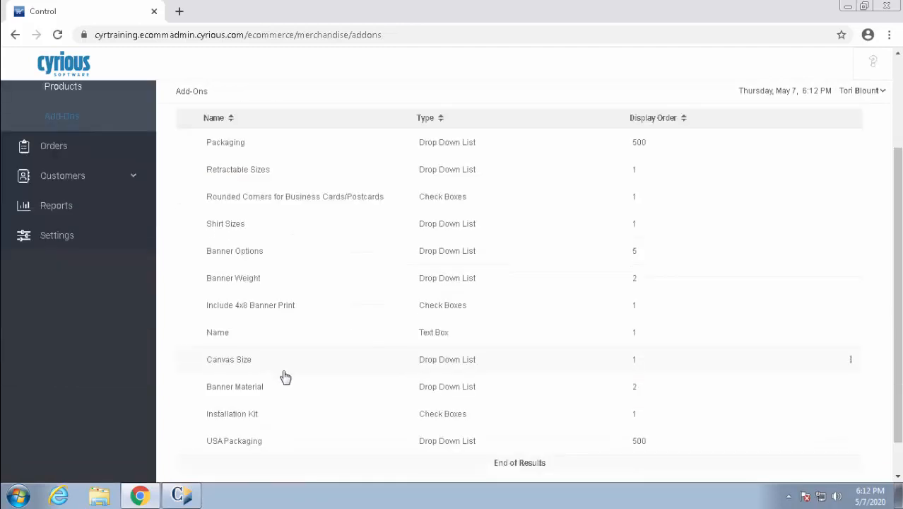
left_click(246, 418)
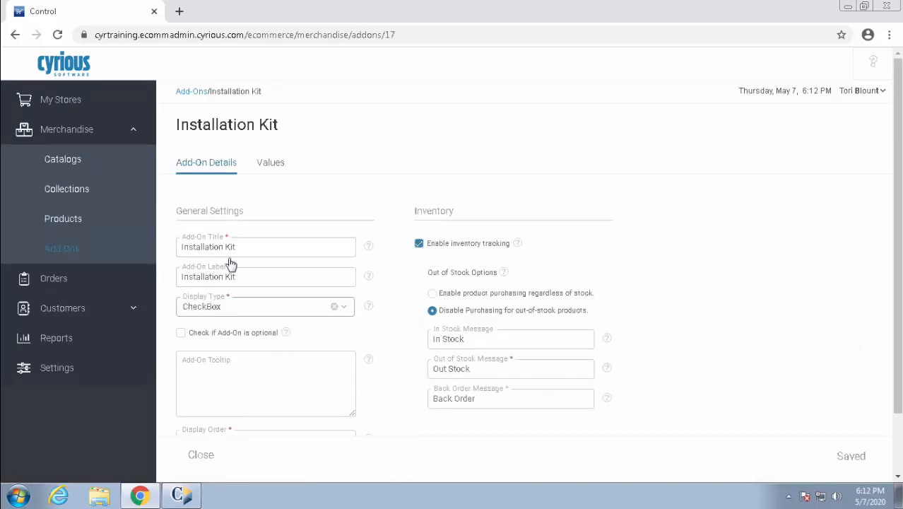
left_click(271, 163)
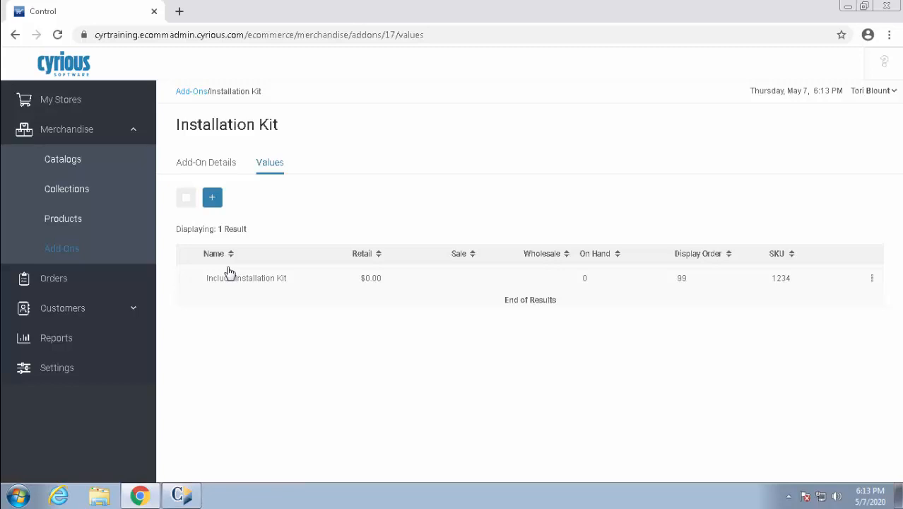
left_click(185, 92)
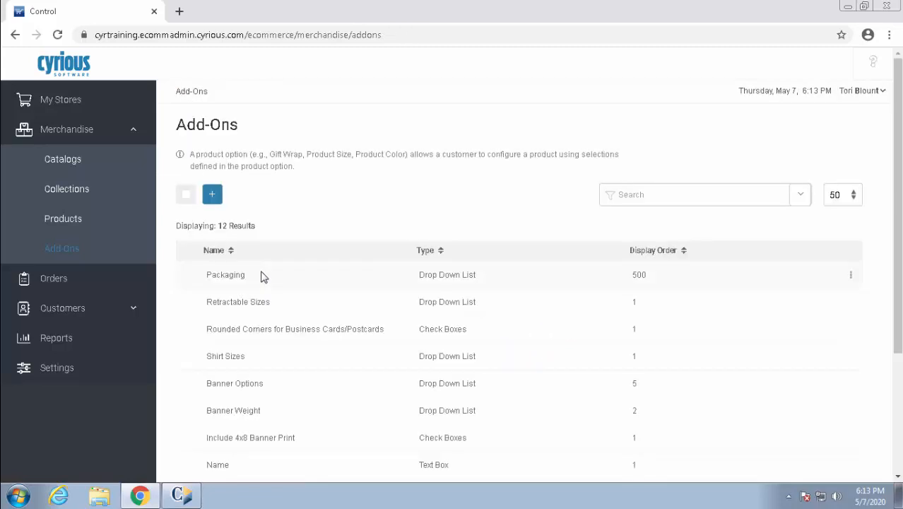
Open the Name add-on and strip the <p> and </p> tags from its tooltip
scroll(292, 363, "down", 2)
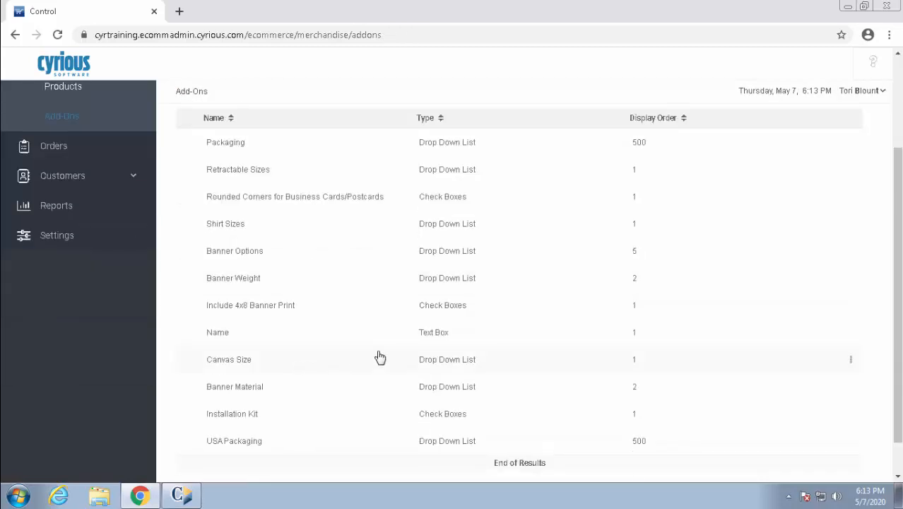
left_click(272, 334)
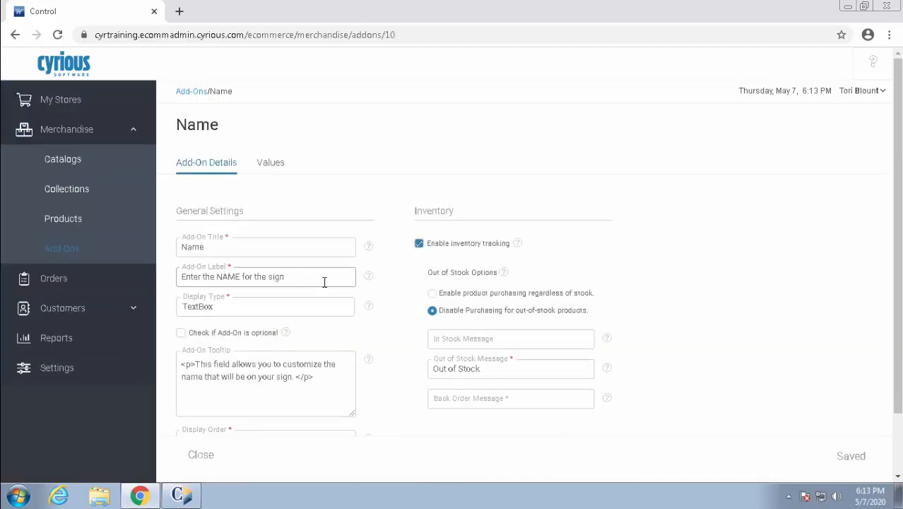
left_click(318, 379)
key("BackSpace")
key("BackSpace")
key("BackSpace")
key("BackSpace")
key("BackSpace")
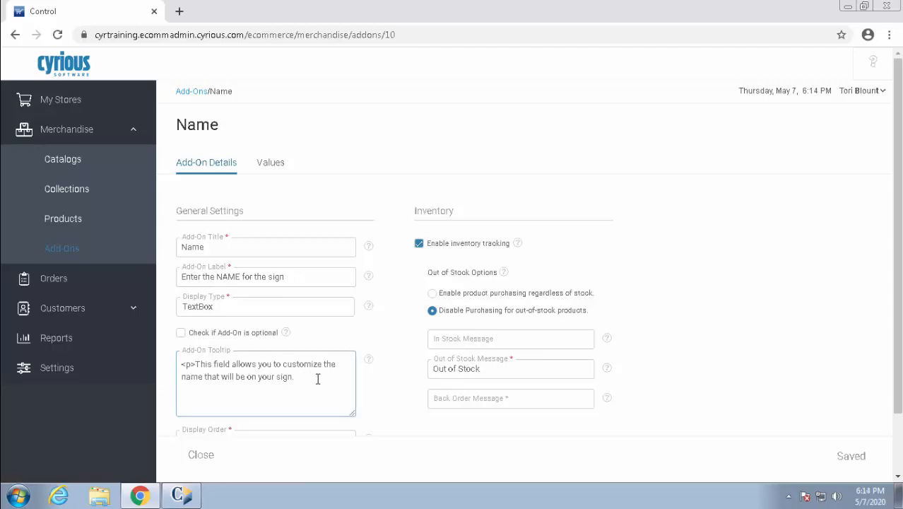
left_click(198, 365)
key("BackSpace")
key("BackSpace")
key("BackSpace")
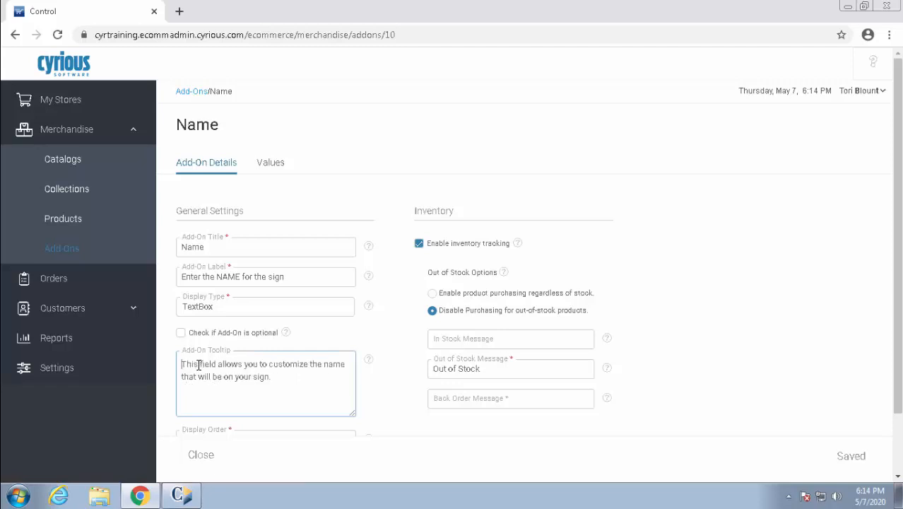
Review Name's sign name and phone number values, then head to Products
left_click(274, 164)
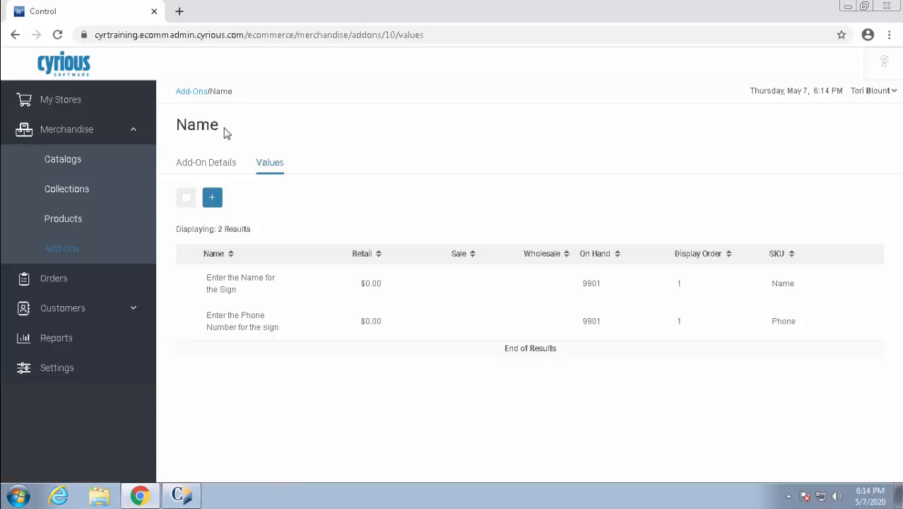
left_click(70, 226)
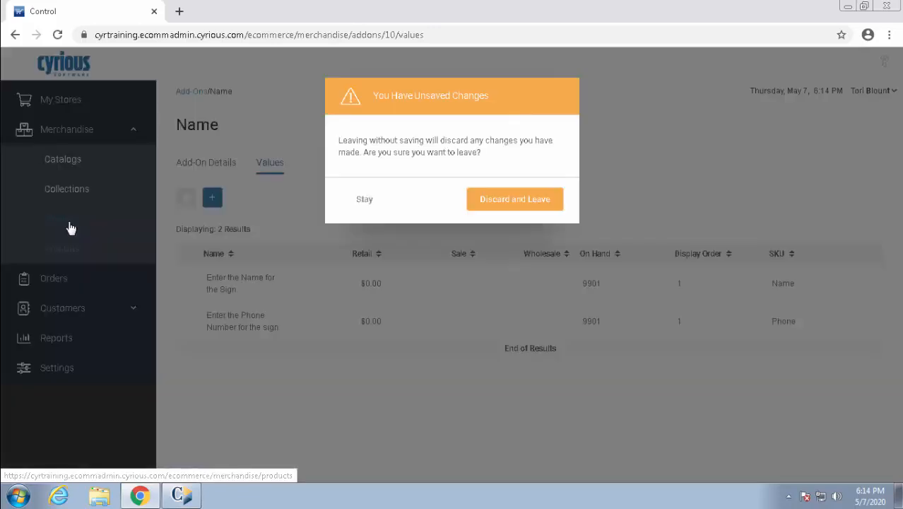
Discard the tooltip edit and view White Name Badge's add-ons, showing only Packaging
left_click(513, 209)
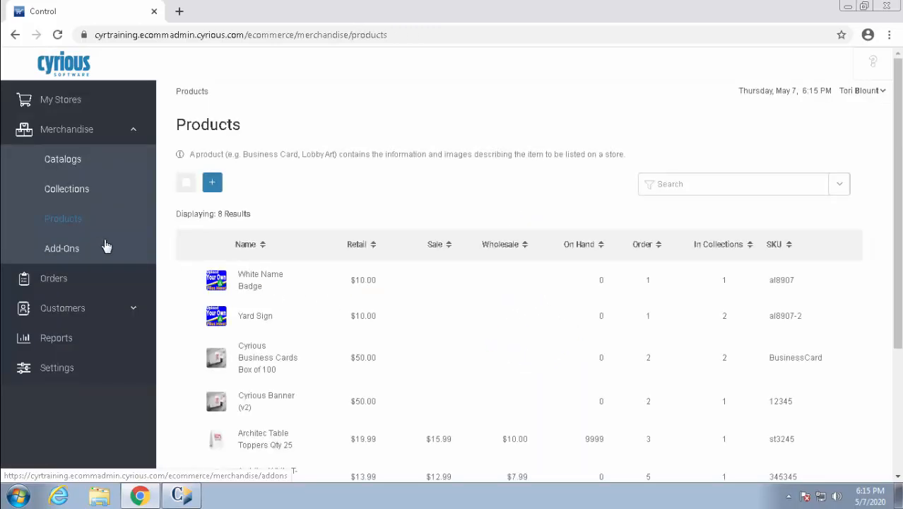
left_click(303, 285)
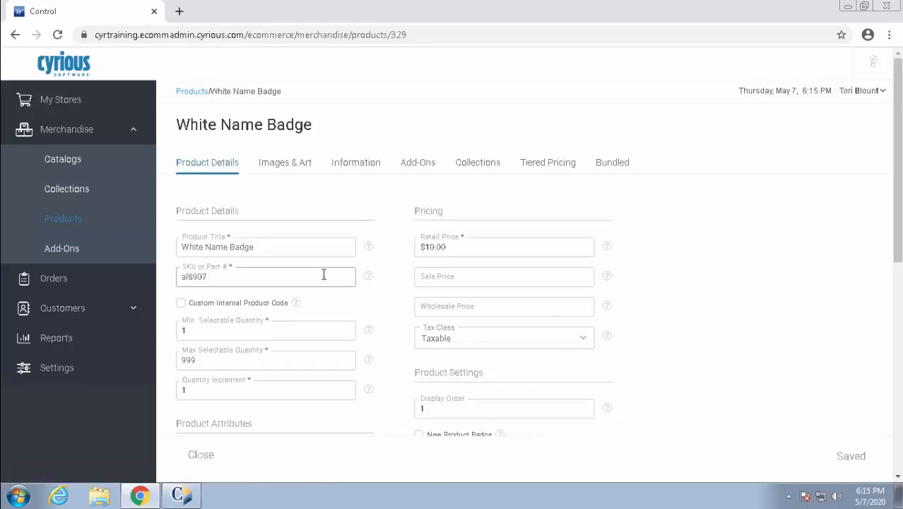
left_click(419, 167)
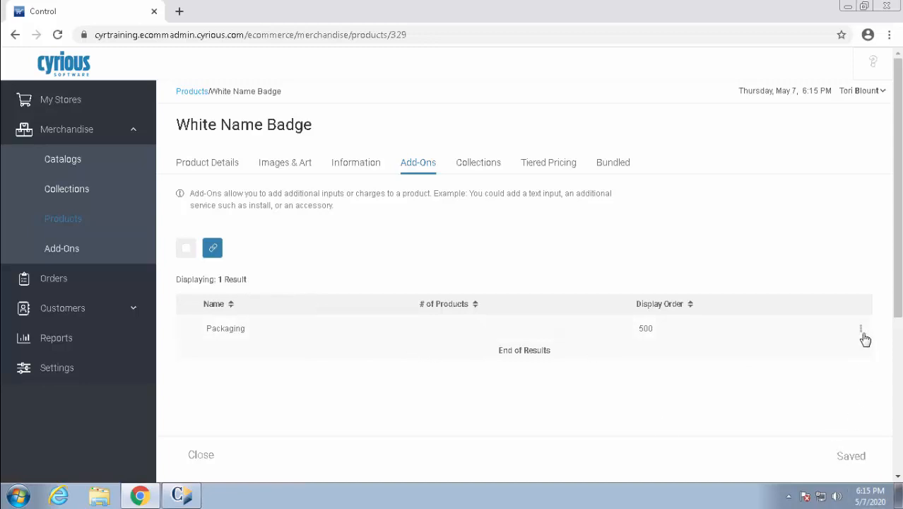
Start associating more add-ons with White Name Badge and tick Name
left_click(863, 334)
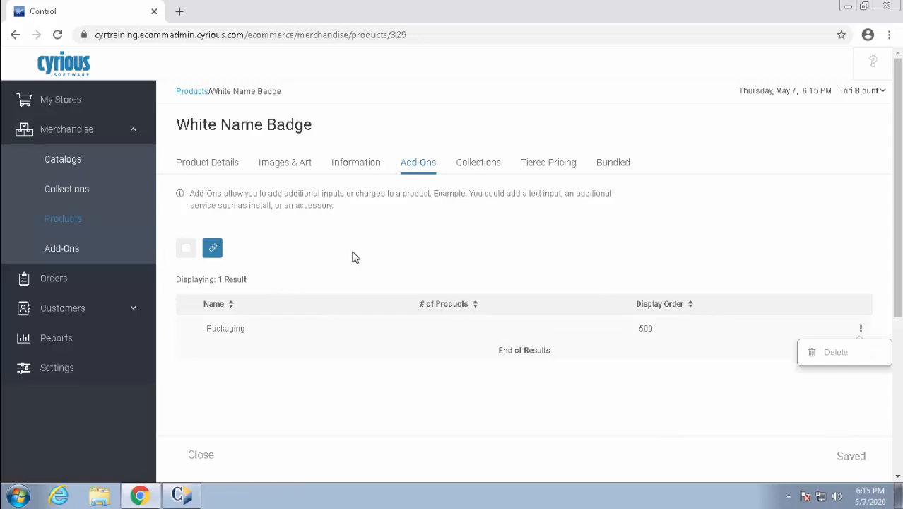
left_click(214, 250)
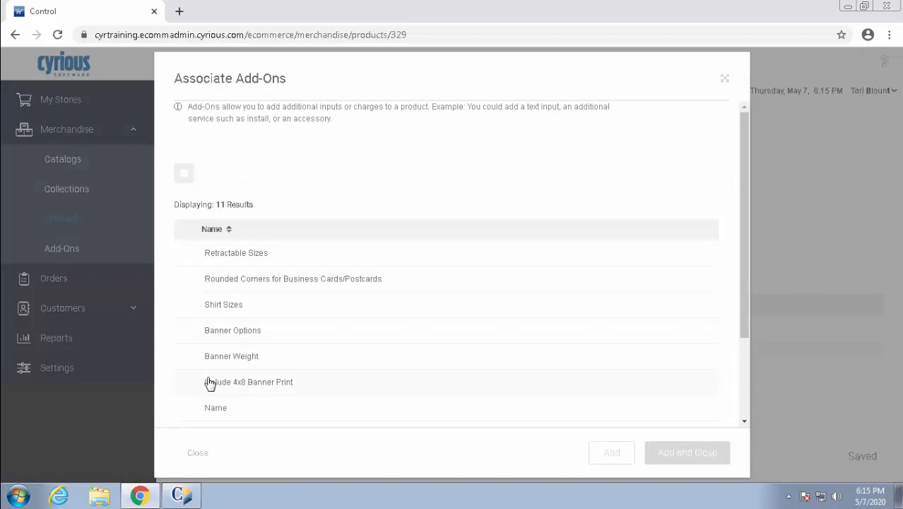
scroll(201, 389, "down", 1)
left_click(186, 343)
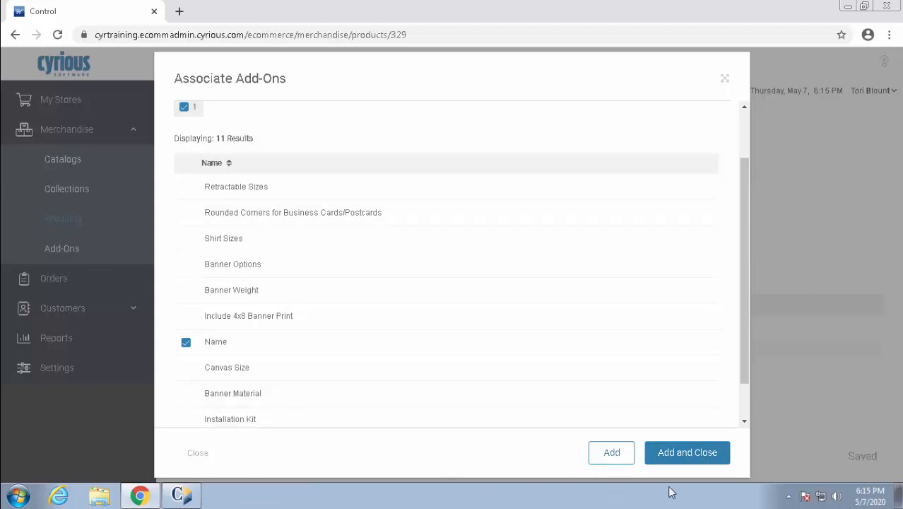
Attach the Name add-on to White Name Badge at display order 1, alongside Packaging
left_click(669, 456)
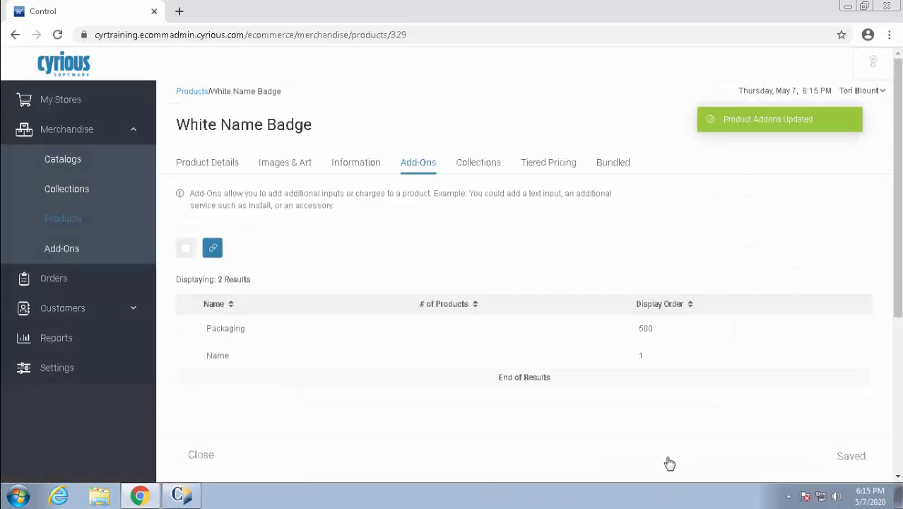